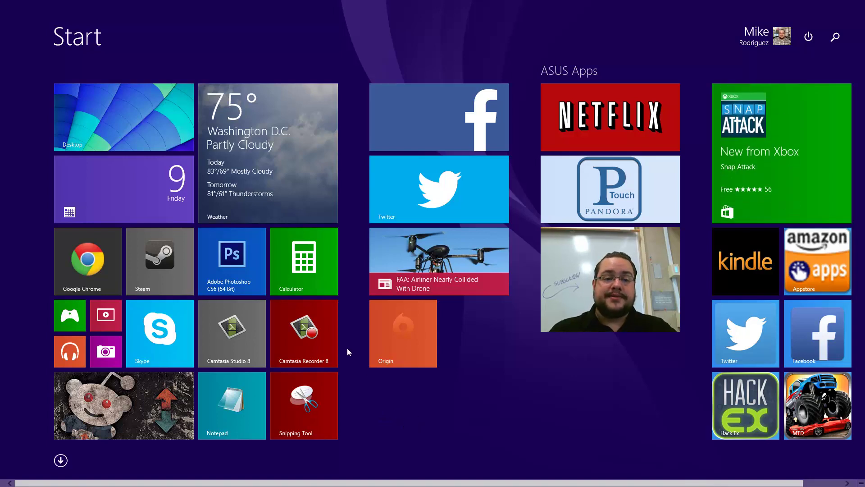
# Launch Calculator from its Start tile, then drag it down off the bottom edge to close it.
pyautogui.click(294, 267)
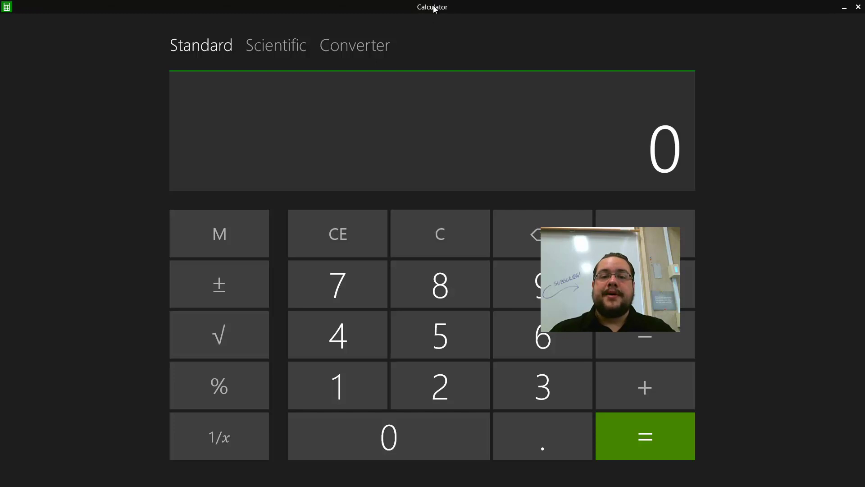
pyautogui.moveTo(433, 6); pyautogui.dragTo(427, 66)
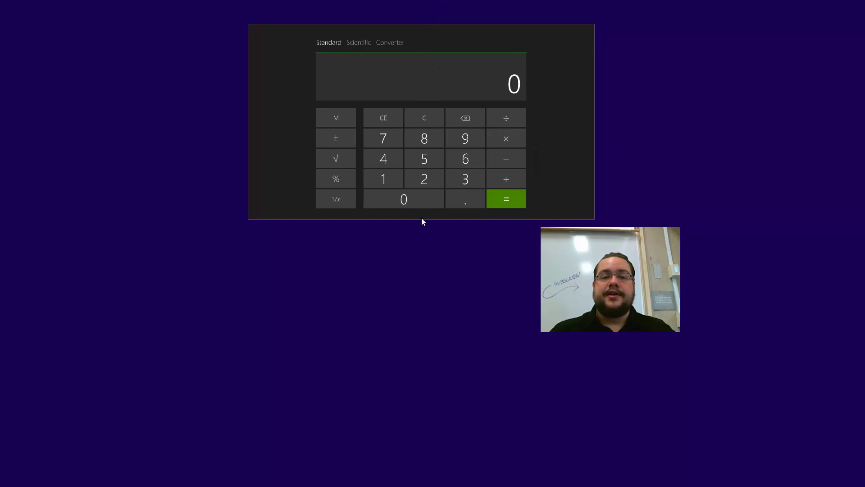
pyautogui.moveTo(426, 161)
pyautogui.mouseDown()
pyautogui.moveTo(414, 446)
pyautogui.moveTo(433, 473)
pyautogui.mouseUp()
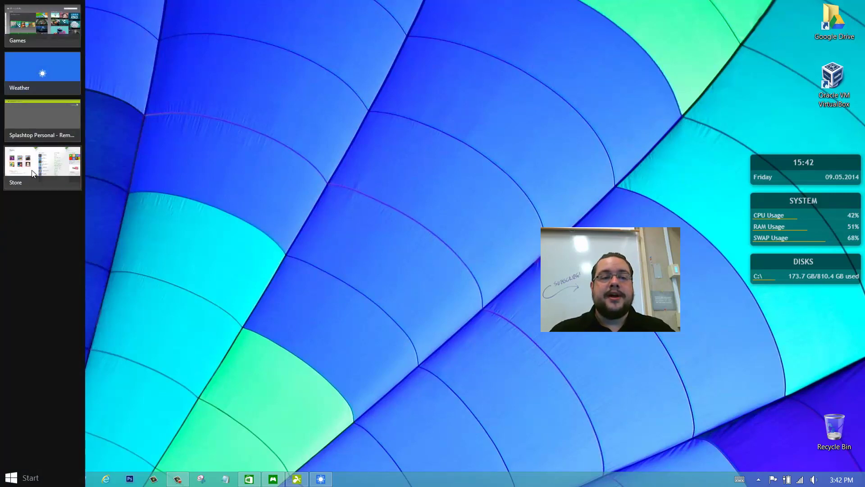
pyautogui.moveTo(2, 7)
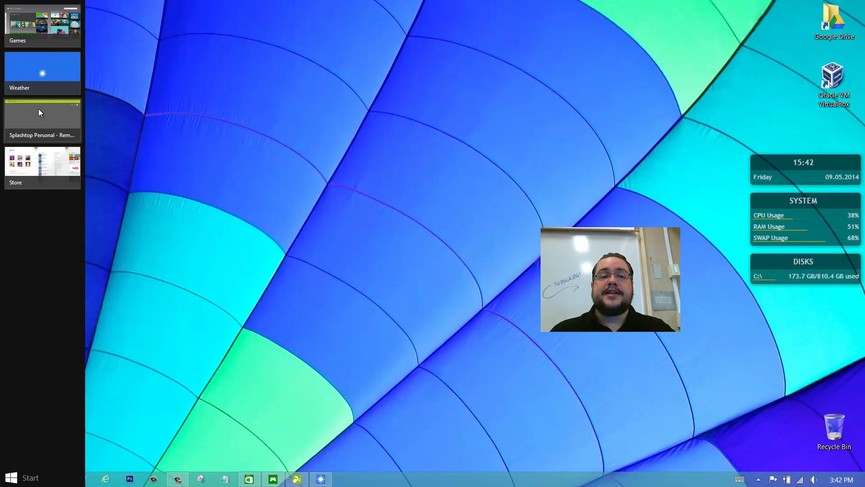
# Close Weather and another background app from the app switcher, then switch to Store.
pyautogui.click(33, 71)
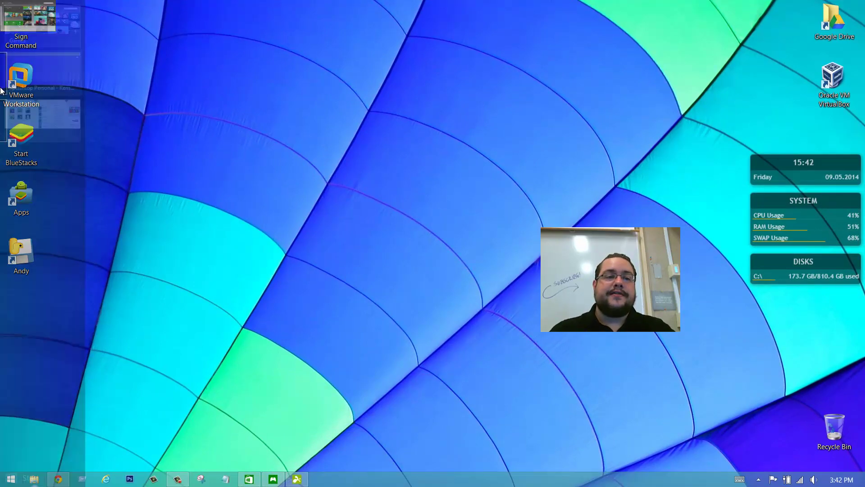
pyautogui.click(34, 65)
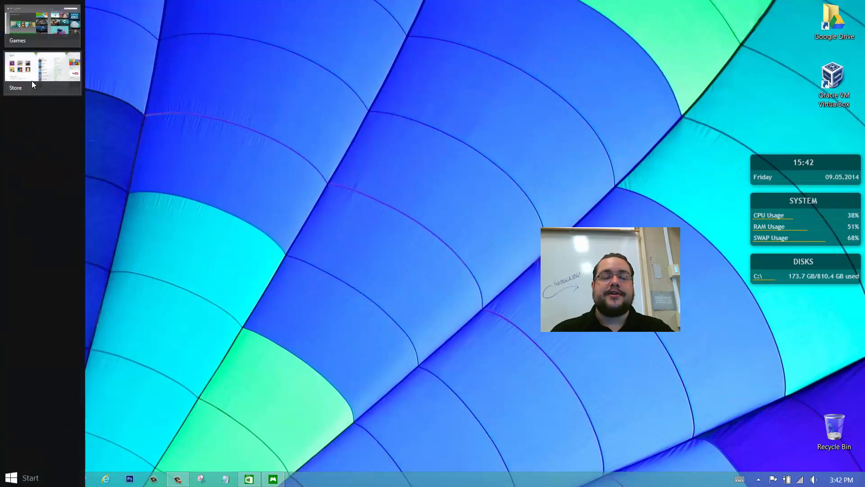
pyautogui.click(33, 68)
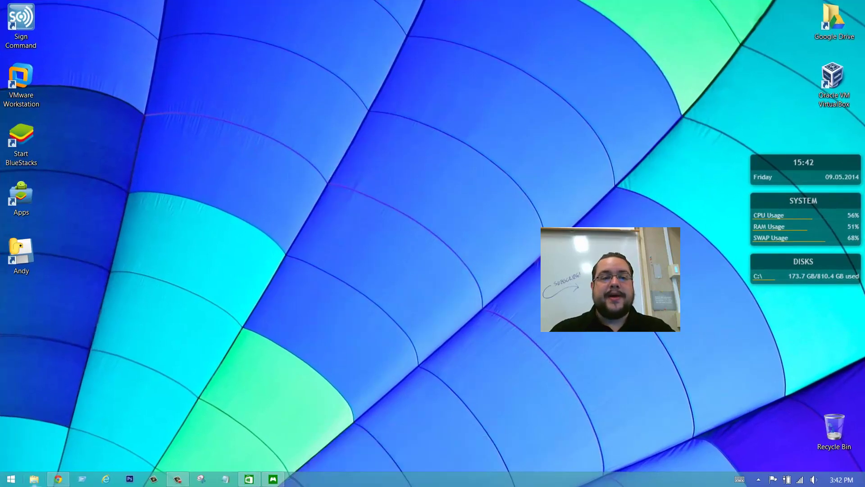